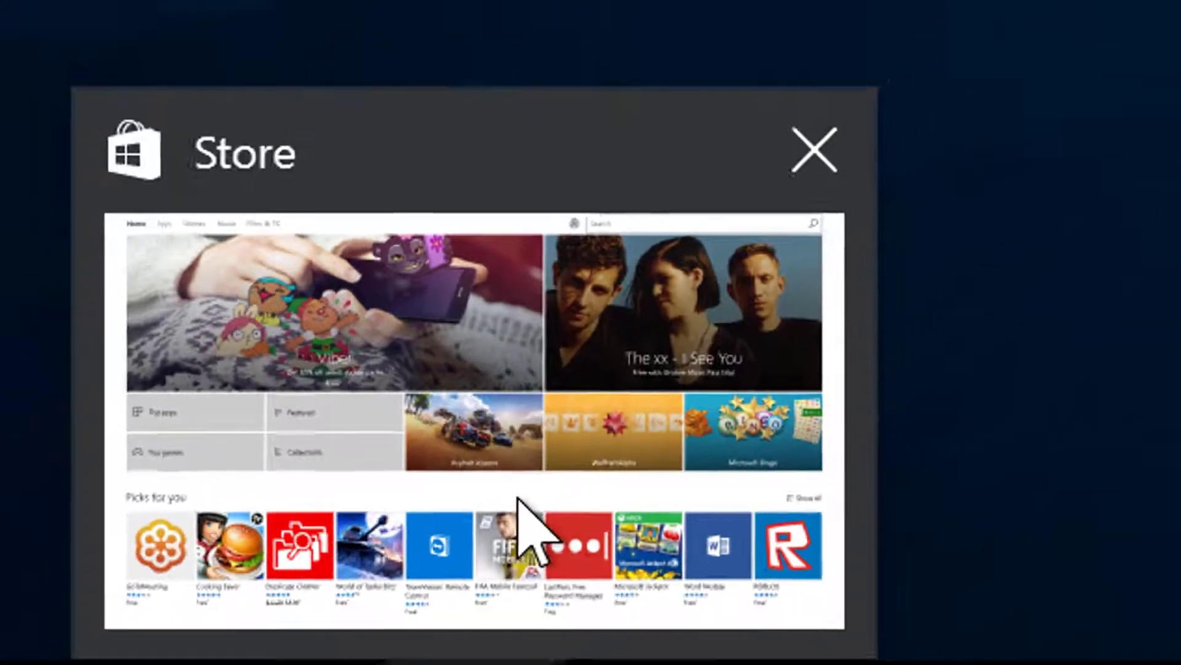
Search the Store for 'Microsoft Dynamics 365' and open the app's product page.
{"action": "left_click", "coordinate": [530, 531]}
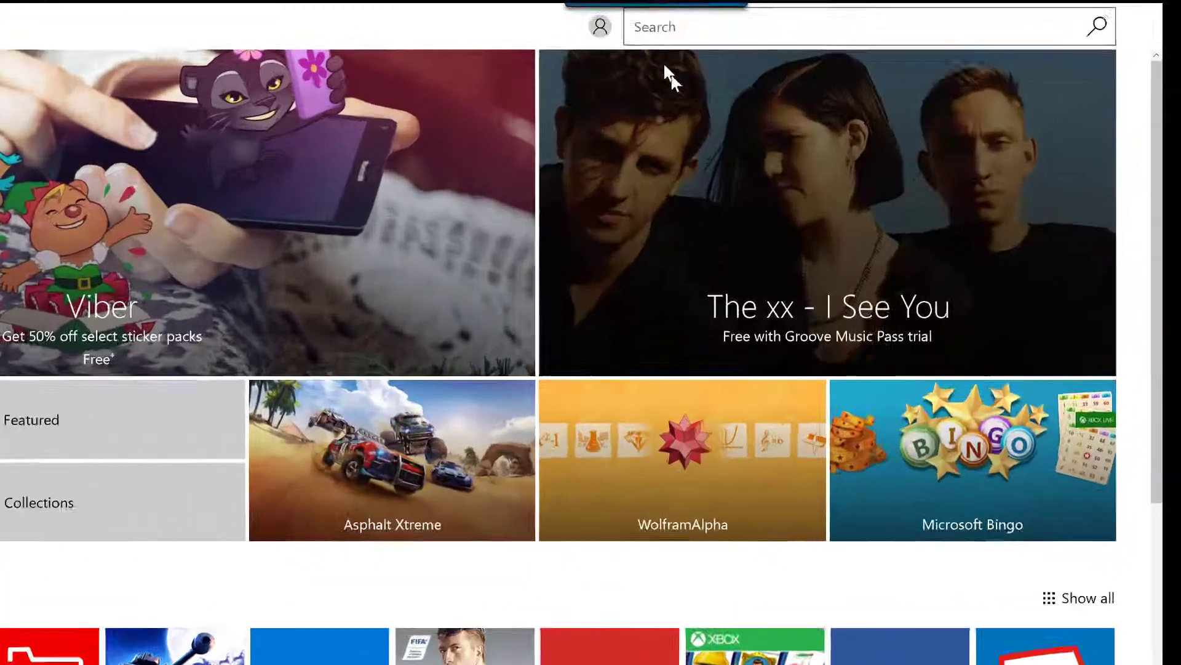
{"action": "left_click", "coordinate": [787, 16]}
{"action": "type", "text": "Microsoft Dynamics 3"}
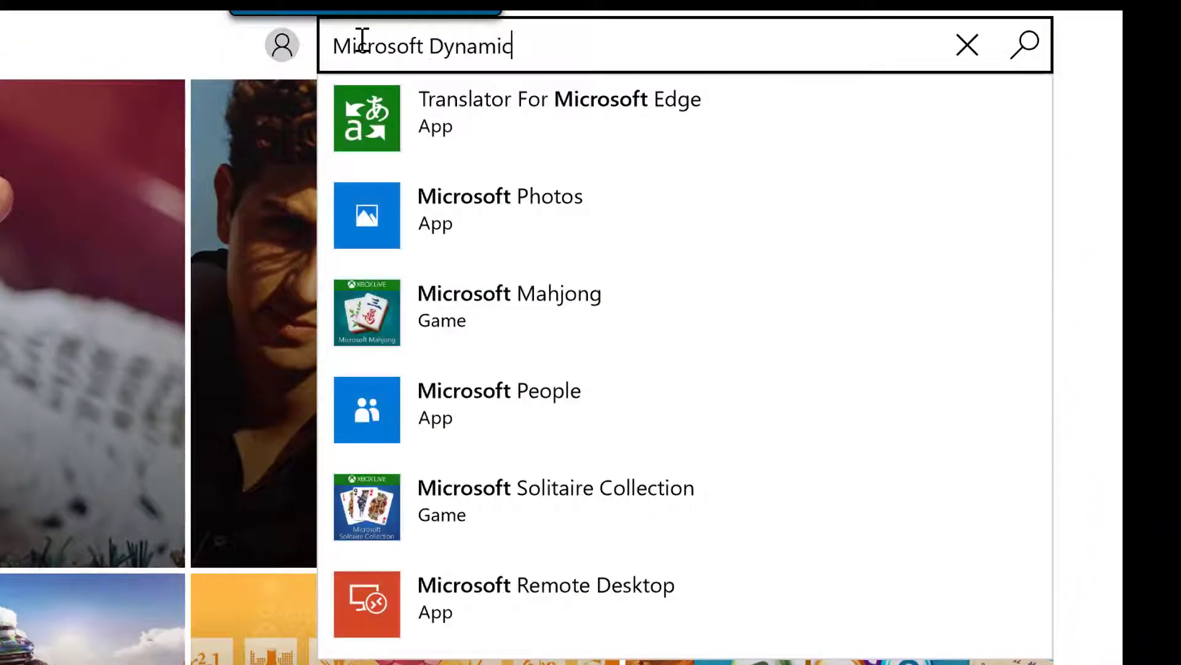
{"action": "type", "text": "65"}
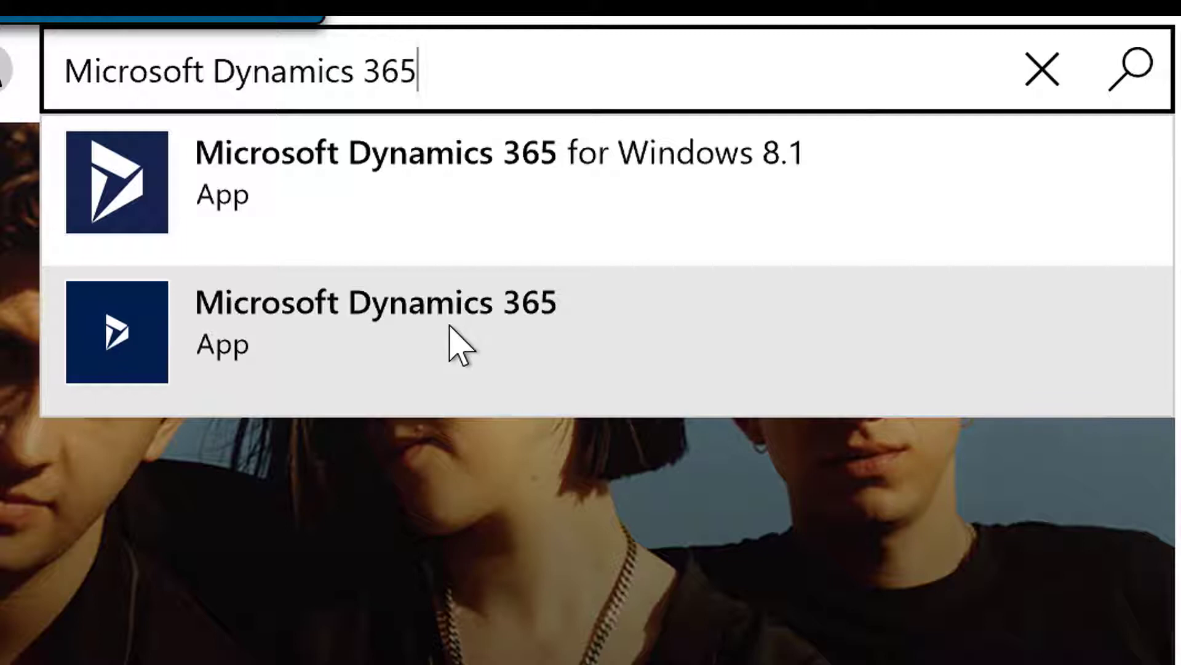
{"action": "left_click", "coordinate": [456, 342]}
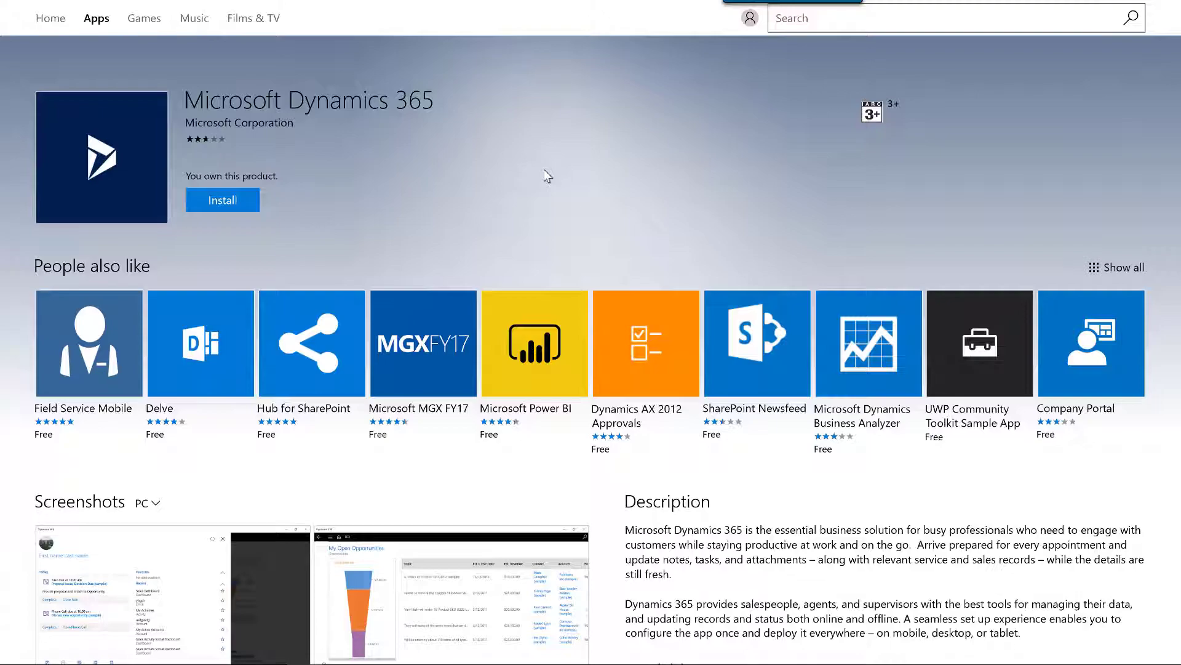
{"action": "scroll", "coordinate": [546, 176], "scroll_direction": "down", "scroll_amount": 10}
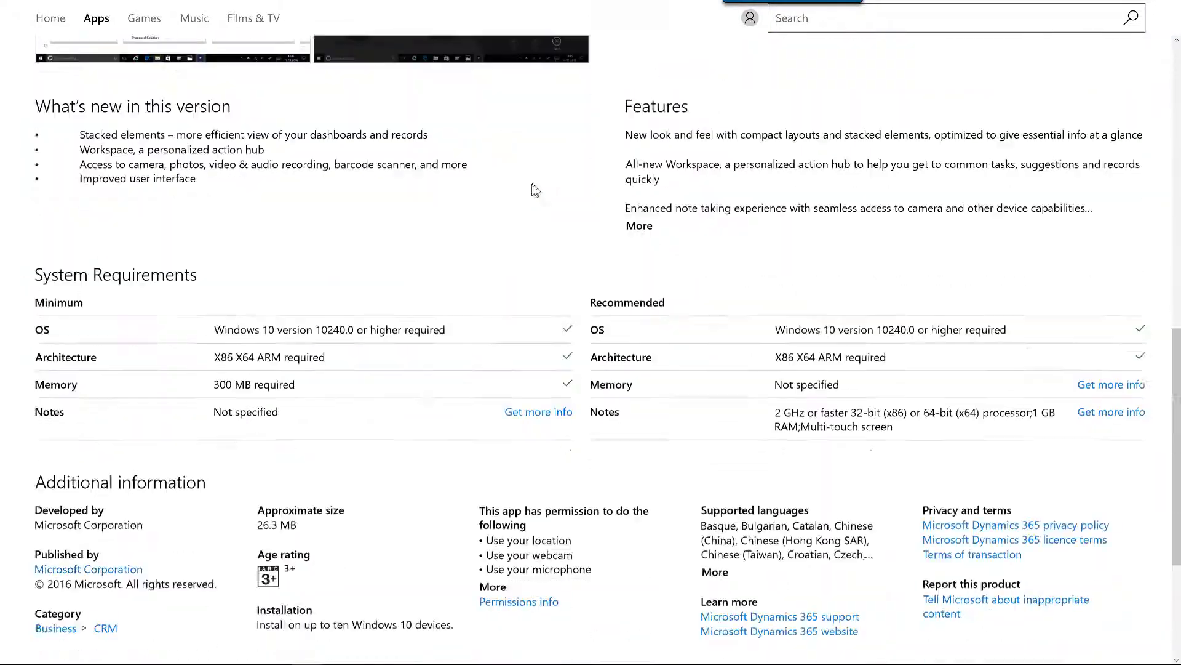
{"action": "scroll", "coordinate": [532, 190], "scroll_direction": "down", "scroll_amount": 2}
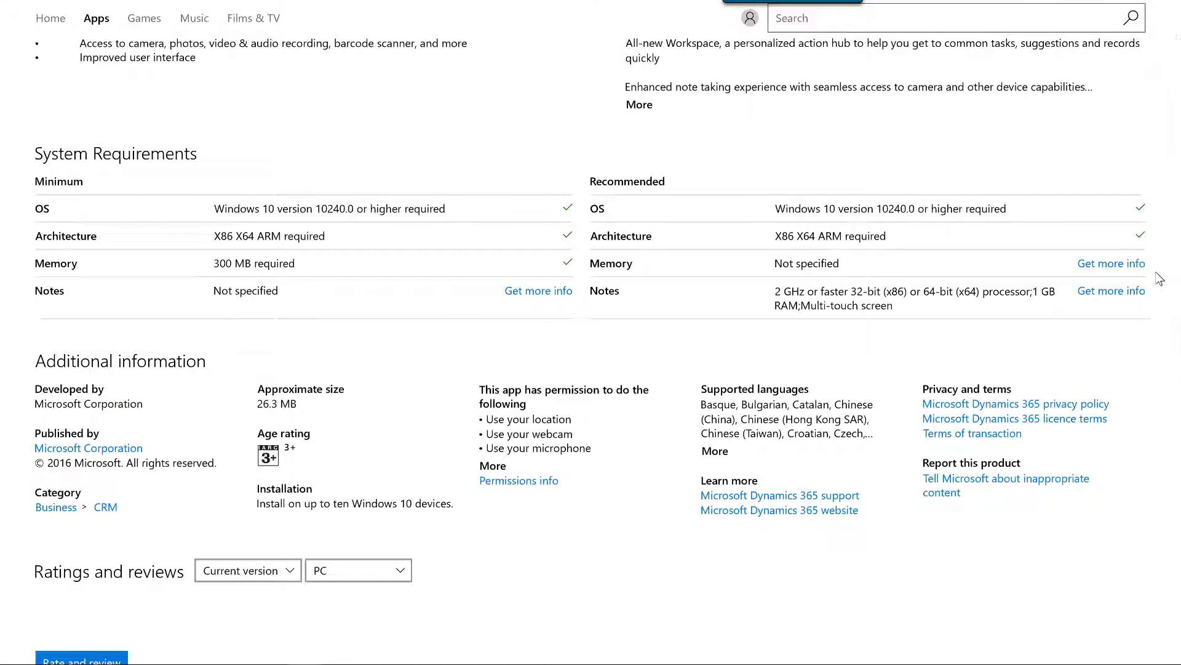
{"action": "scroll", "coordinate": [1159, 278], "scroll_direction": "up", "scroll_amount": 15}
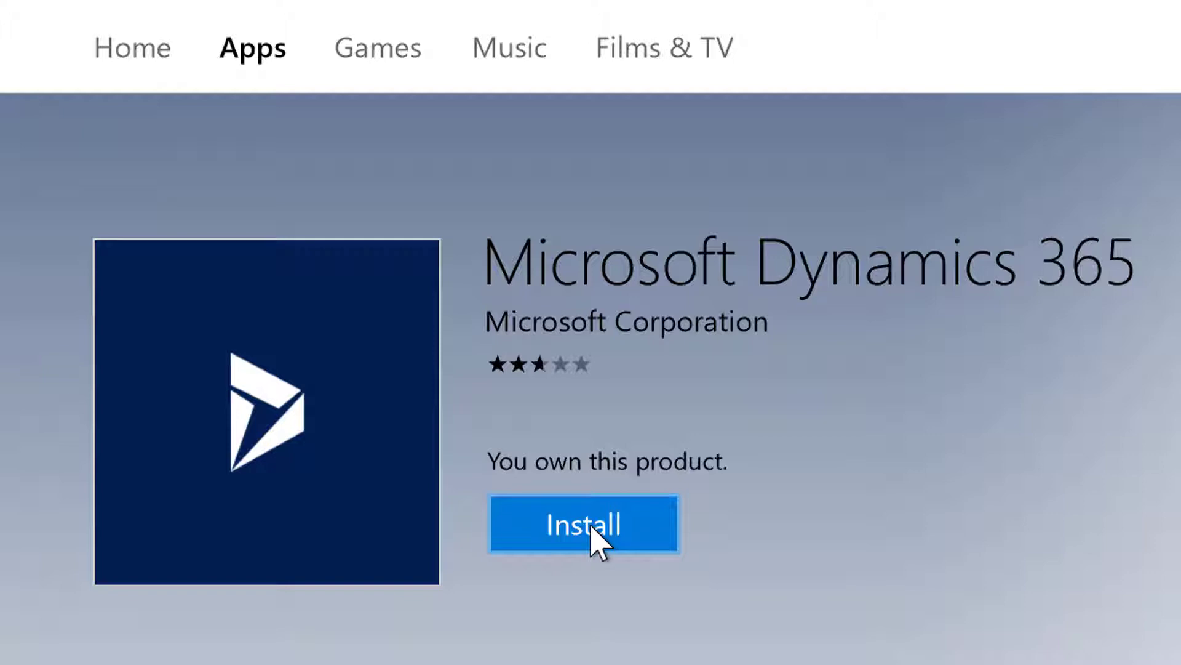
Install Microsoft Dynamics 365 from its Store product page.
{"action": "left_click", "coordinate": [592, 527]}
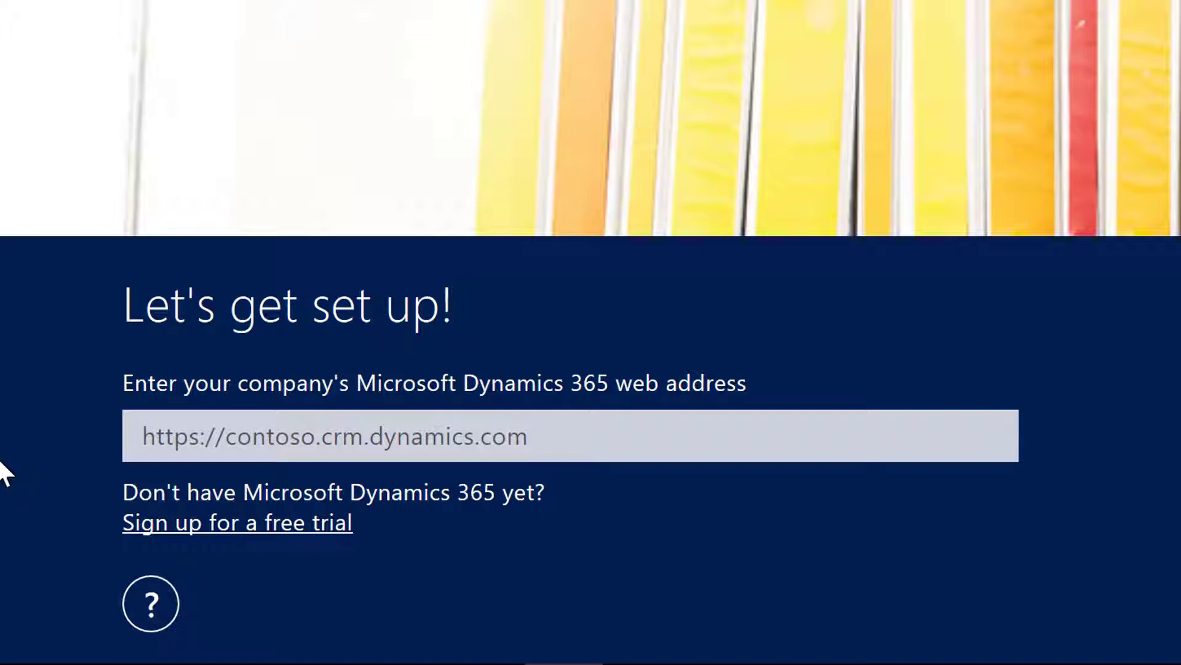
Paste the trial organisation's web address into the setup field and continue.
{"action": "left_click", "coordinate": [400, 441]}
{"action": "type", "text": "https://january2017trial.crm6.dynamics.com"}
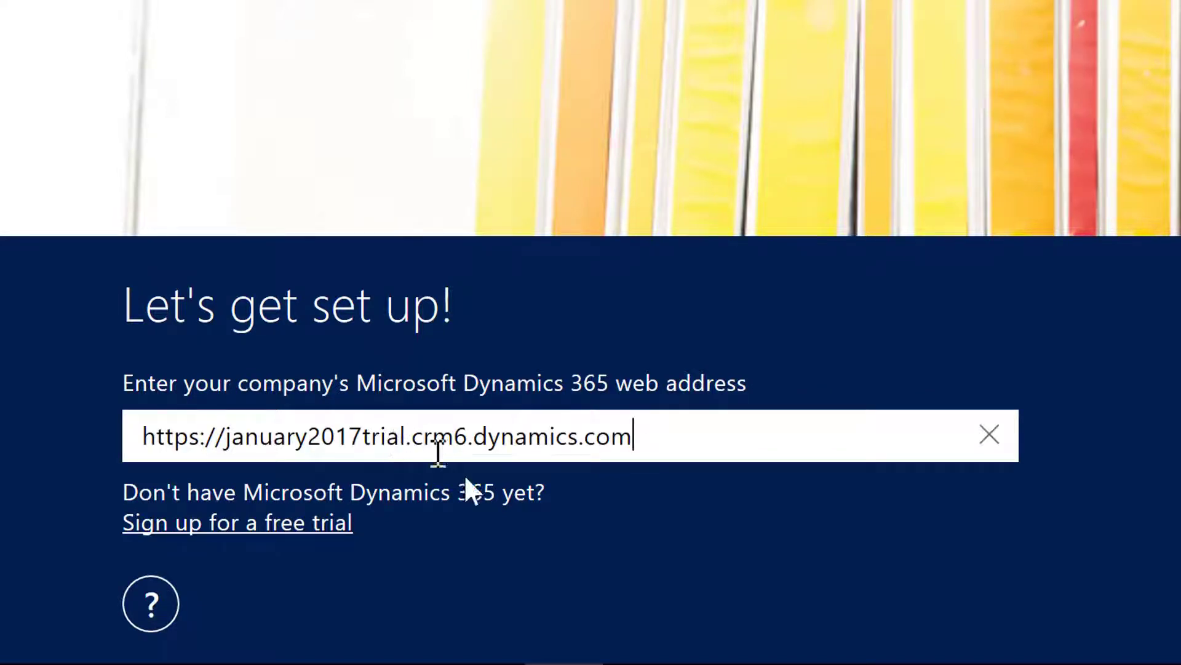
{"action": "left_click", "coordinate": [762, 499]}
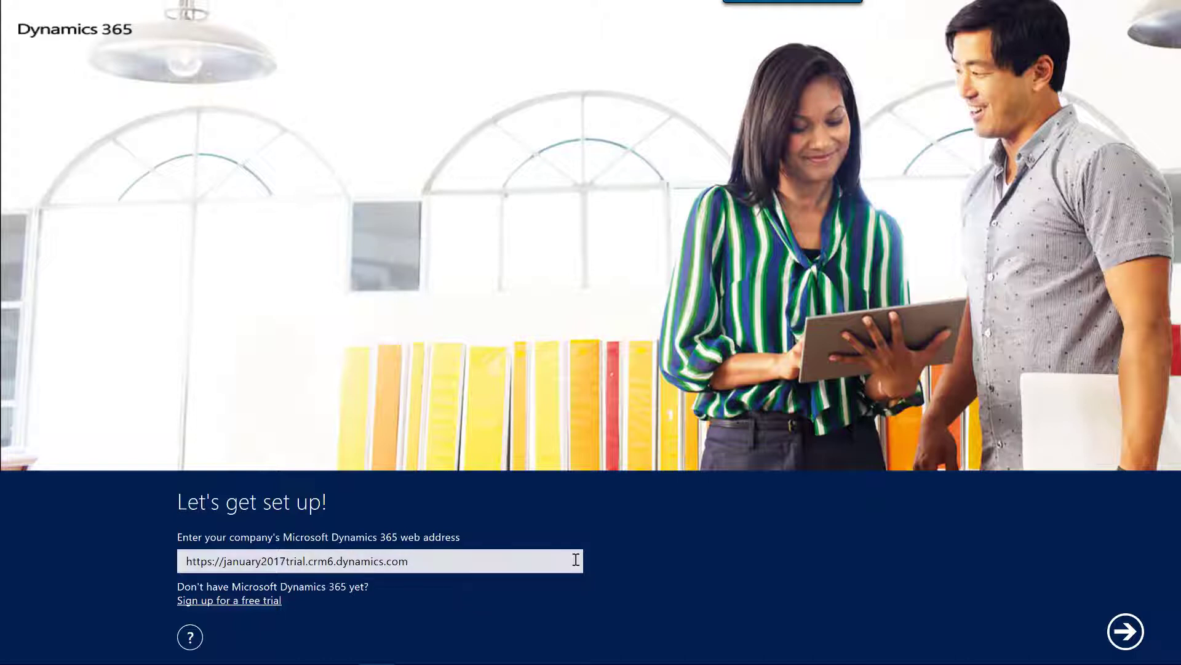
{"action": "left_click", "coordinate": [1125, 631]}
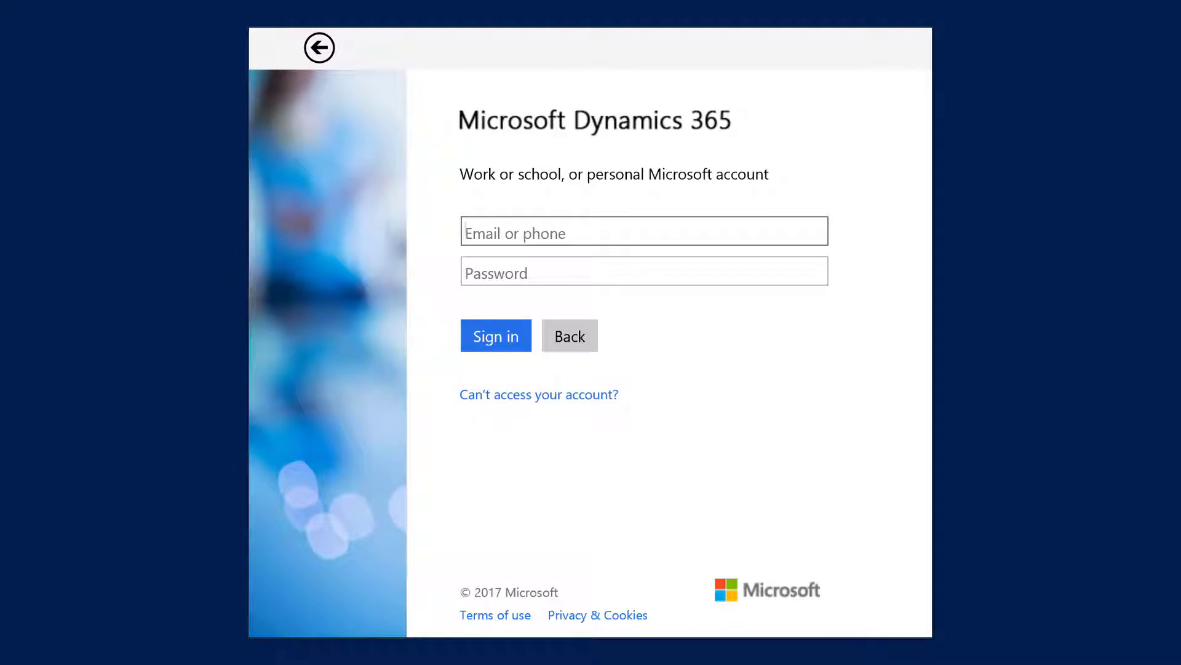
Sign in with the work account e-mail and its password.
{"action": "key", "text": "ctrl+v"}
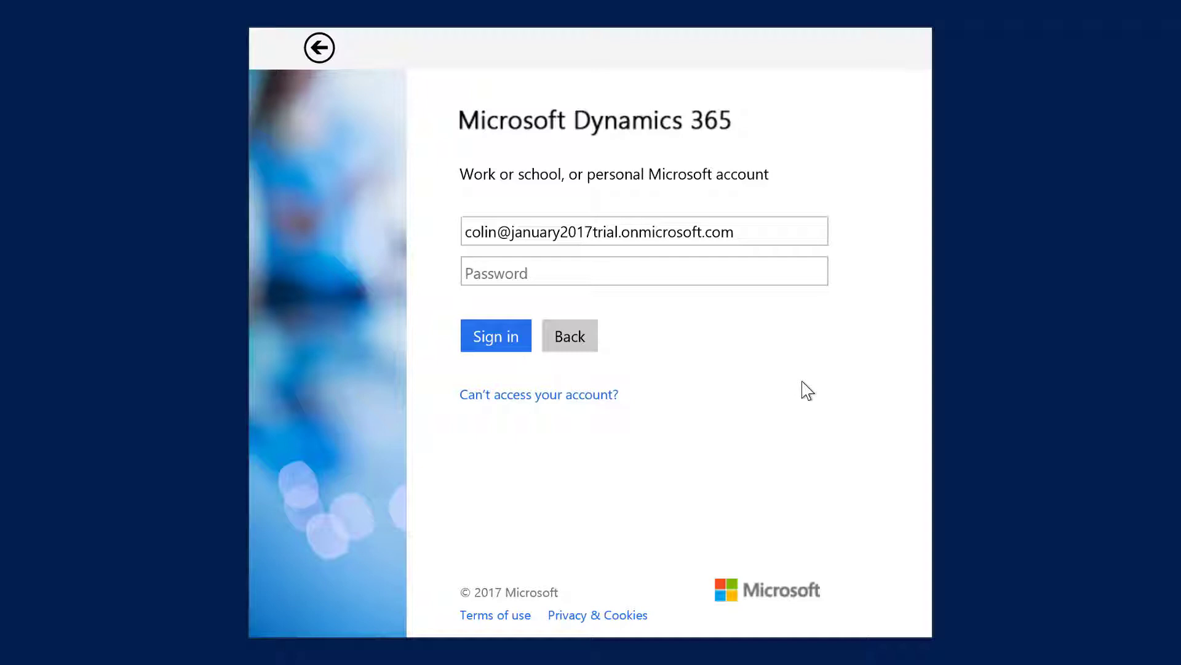
{"action": "left_click", "coordinate": [682, 276]}
{"action": "type", "text": "••••••••••"}
{"action": "left_click", "coordinate": [493, 336]}
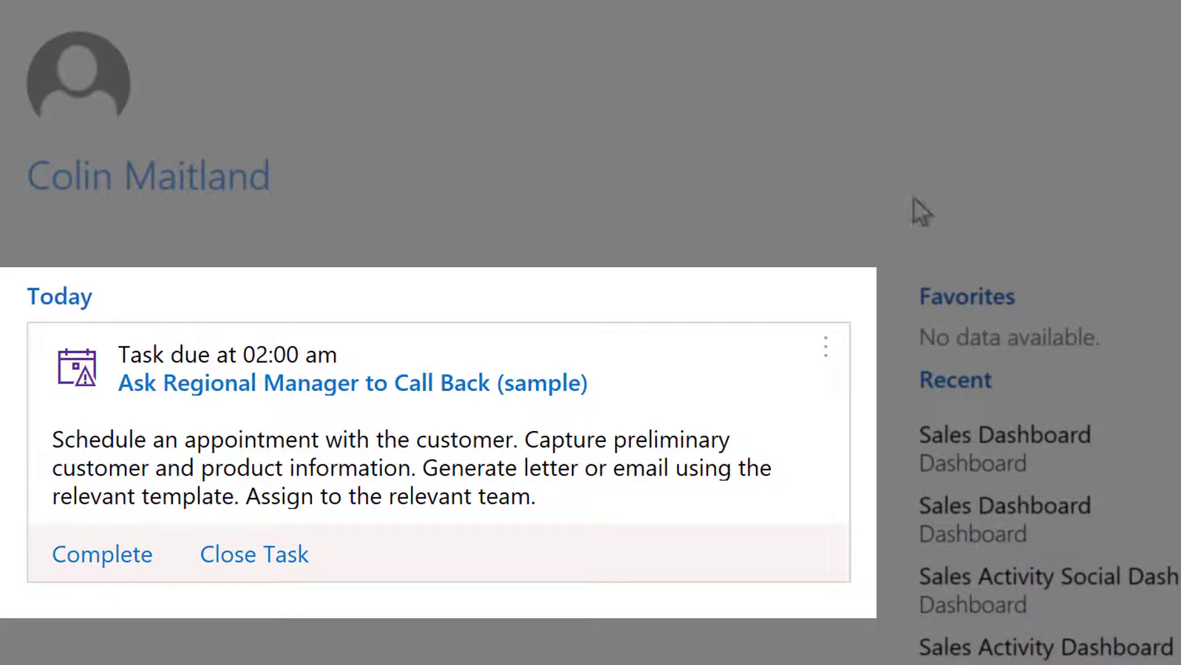
Show the snooze and dismiss options for today's due task, then close them unchanged.
{"action": "left_click", "coordinate": [825, 365]}
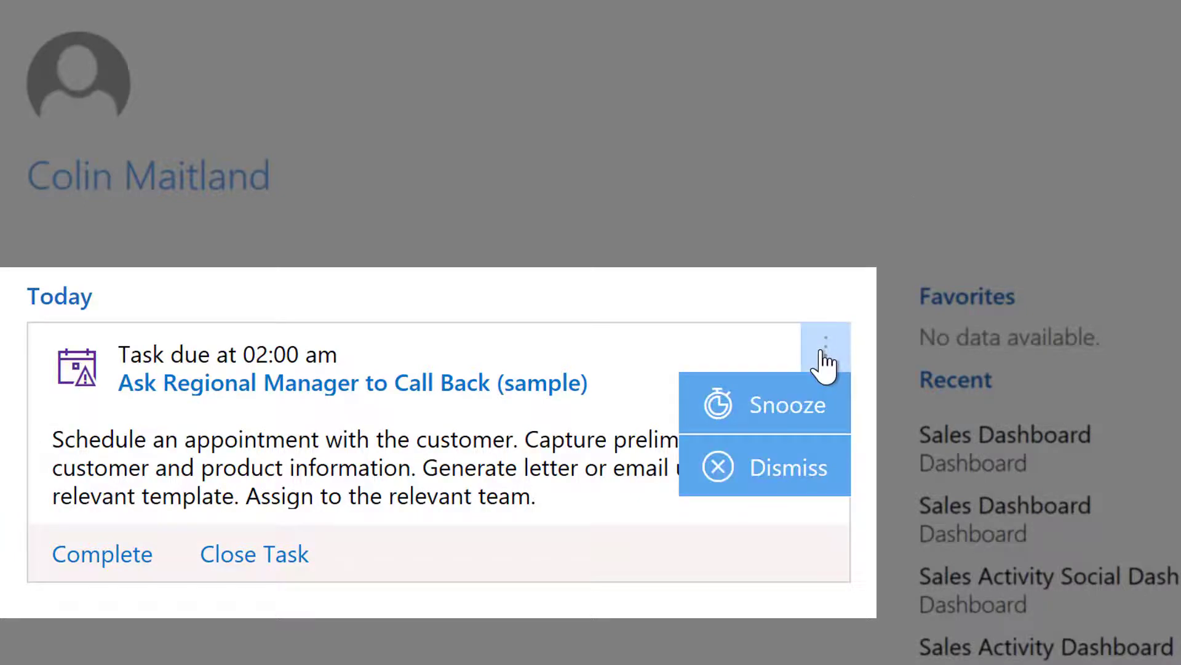
{"action": "left_click", "coordinate": [825, 364]}
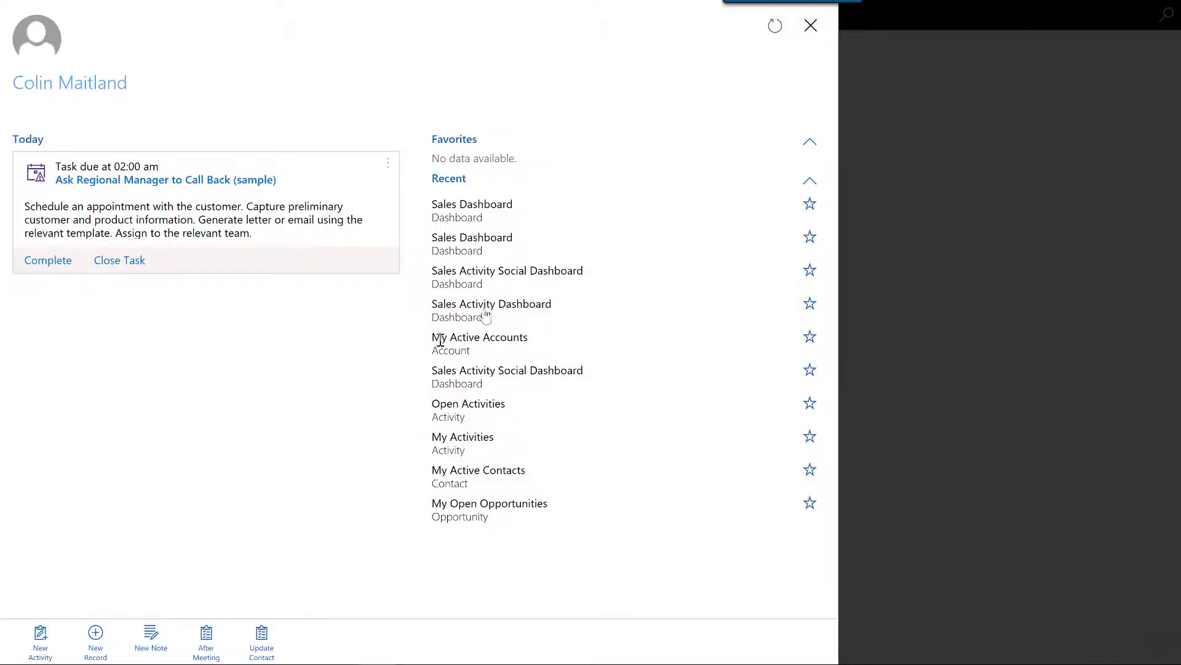
Close the personal overview panel to return to the Sales Dashboard.
{"action": "left_click", "coordinate": [811, 26]}
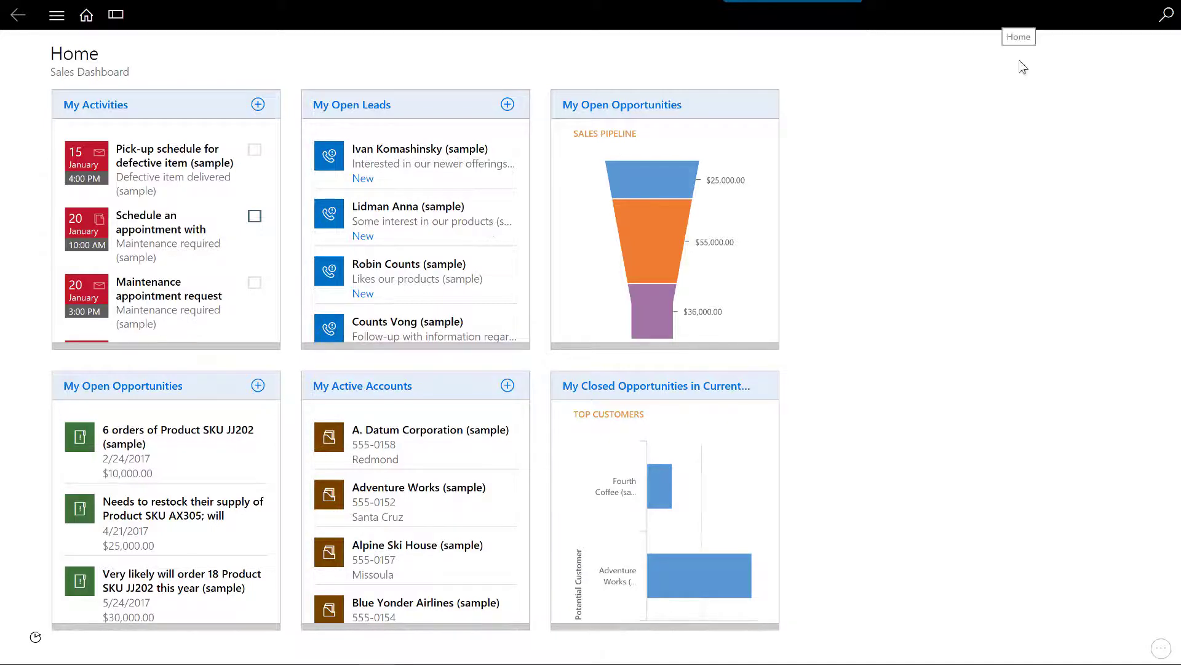
Go back to the dashboard and open the Opportunities list from the area menu.
{"action": "left_click", "coordinate": [19, 23]}
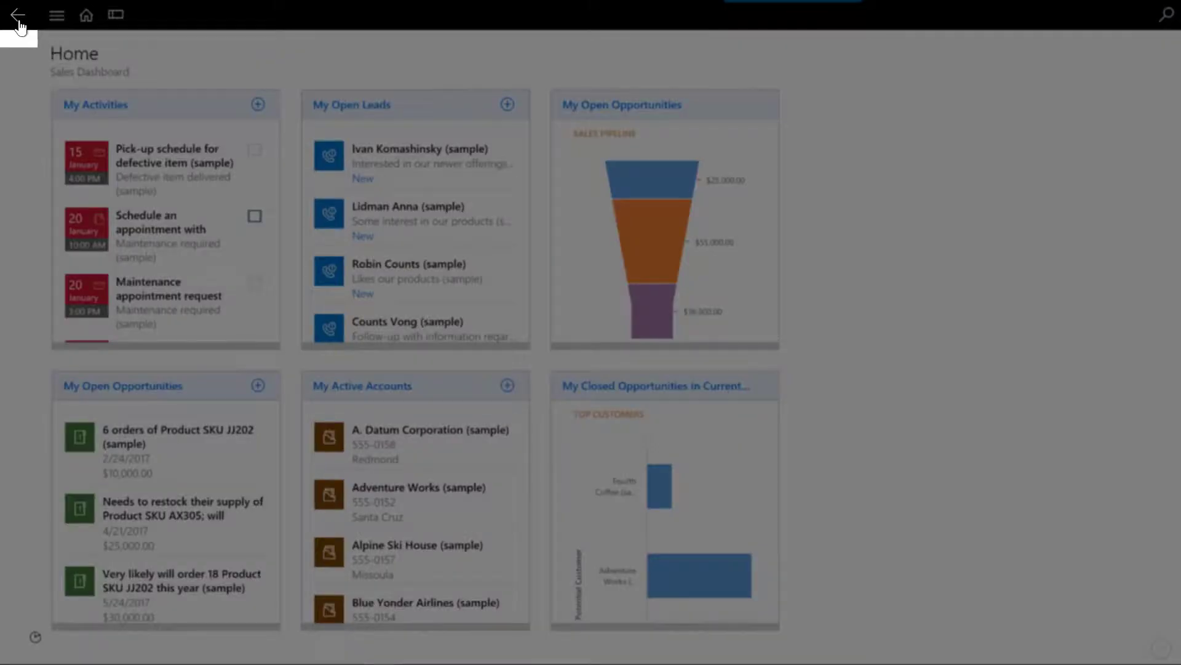
{"action": "left_click", "coordinate": [57, 16]}
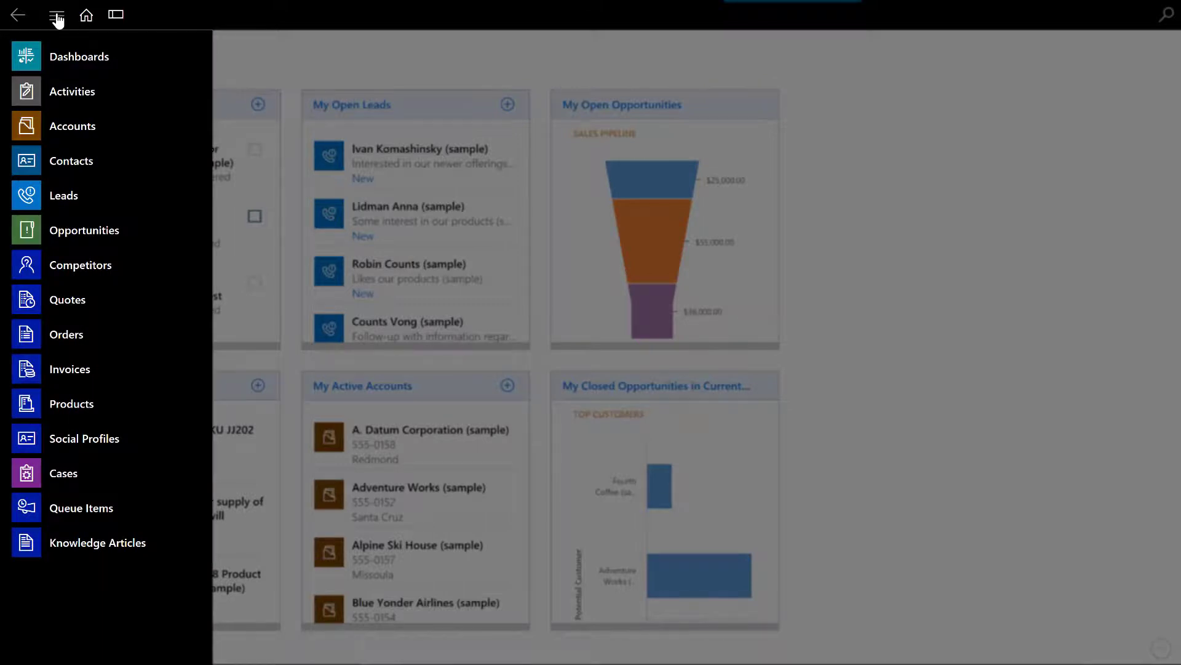
{"action": "left_click", "coordinate": [53, 232]}
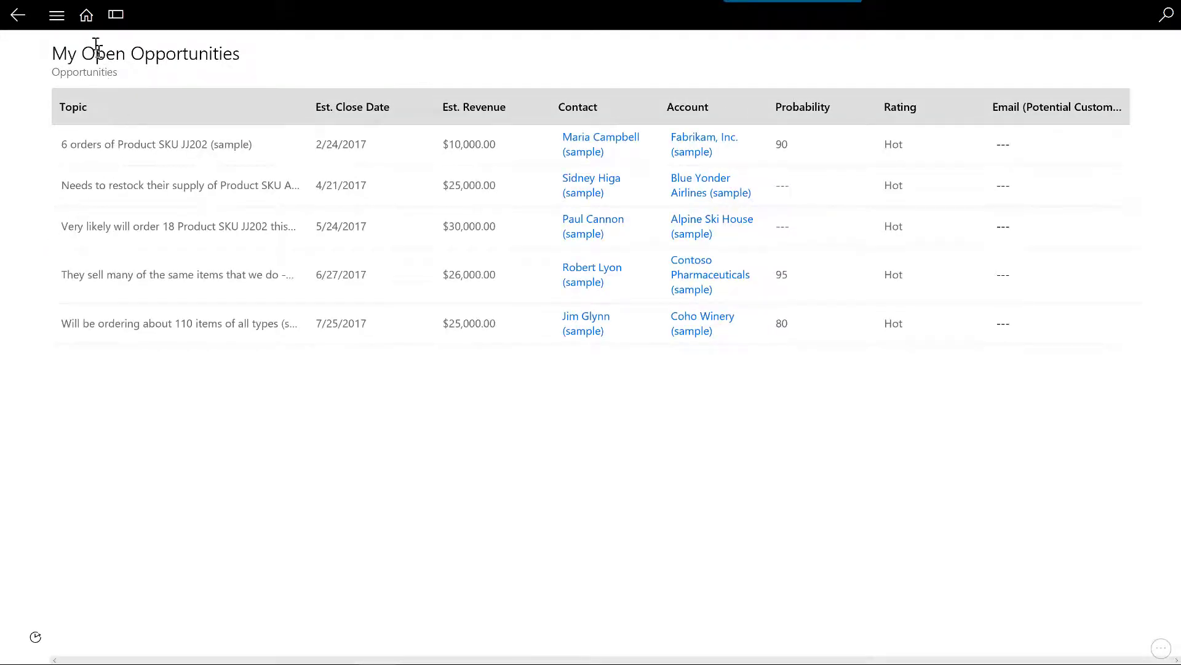
Return to Home and review the recent items in the profile panel, then close it.
{"action": "left_click", "coordinate": [88, 23]}
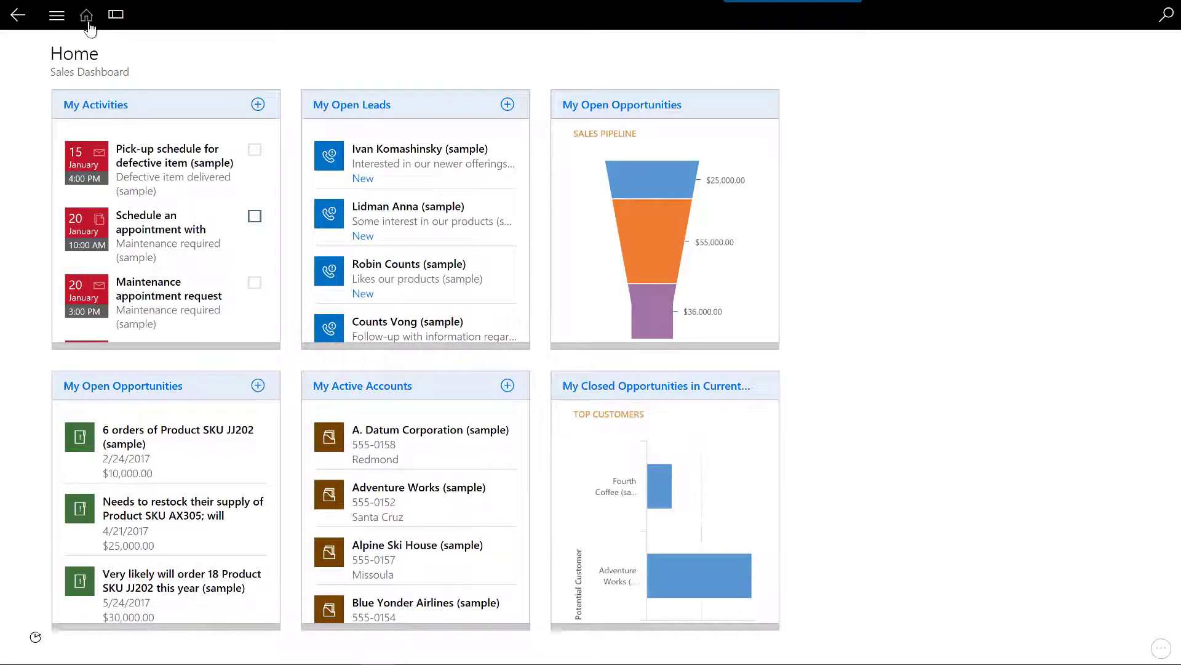
{"action": "left_click", "coordinate": [115, 16]}
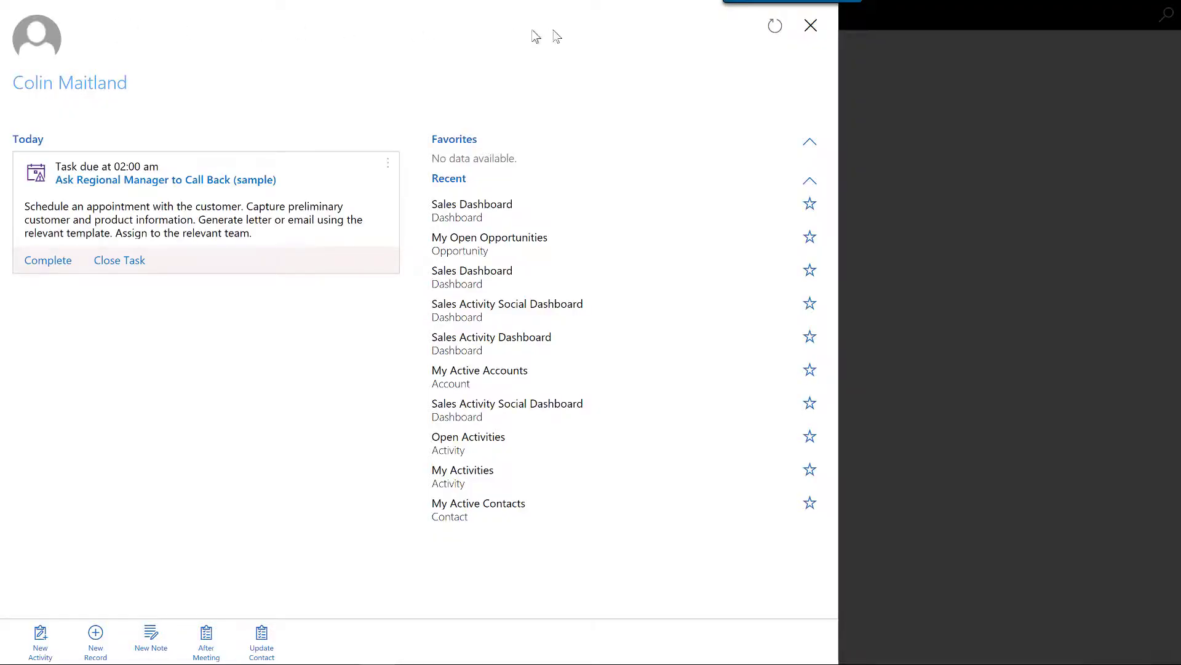
{"action": "left_click", "coordinate": [811, 28]}
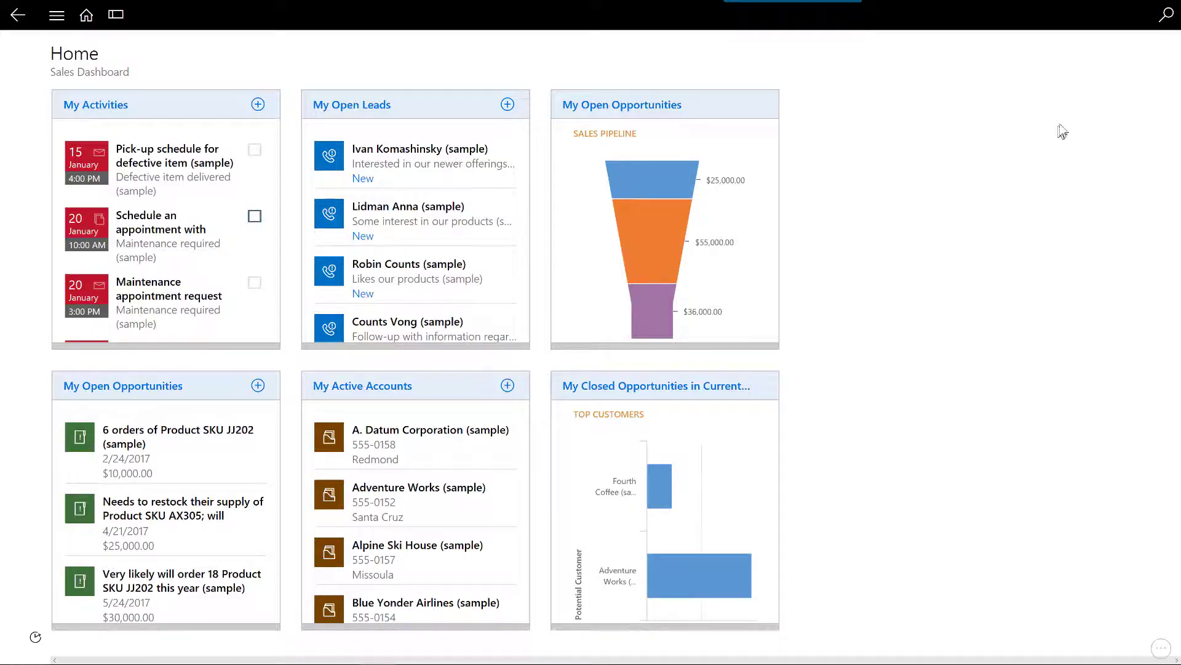
{"action": "left_click", "coordinate": [1166, 17]}
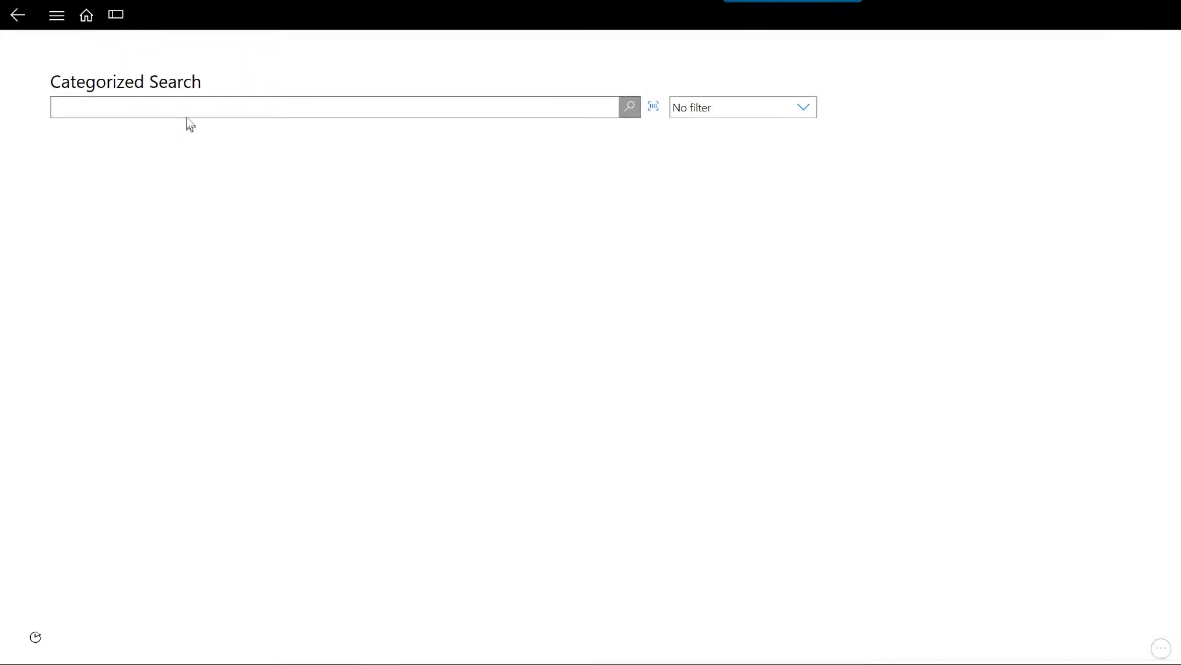
{"action": "left_click", "coordinate": [75, 108]}
{"action": "type", "text": "contoso"}
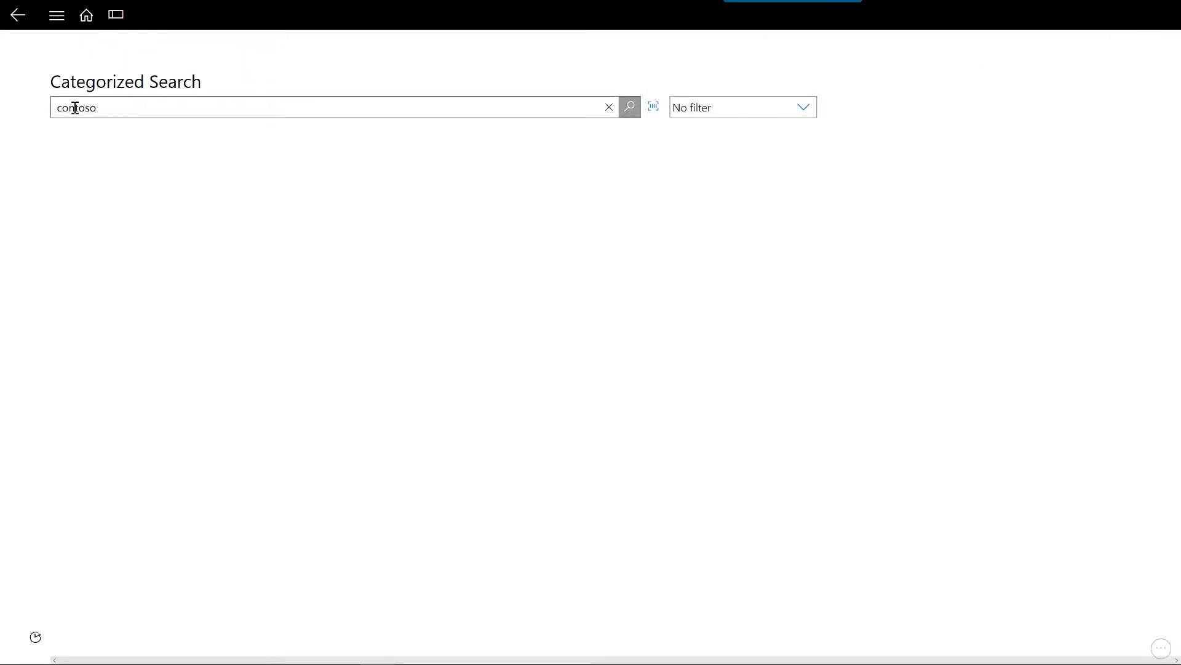
{"action": "key", "text": "Return"}
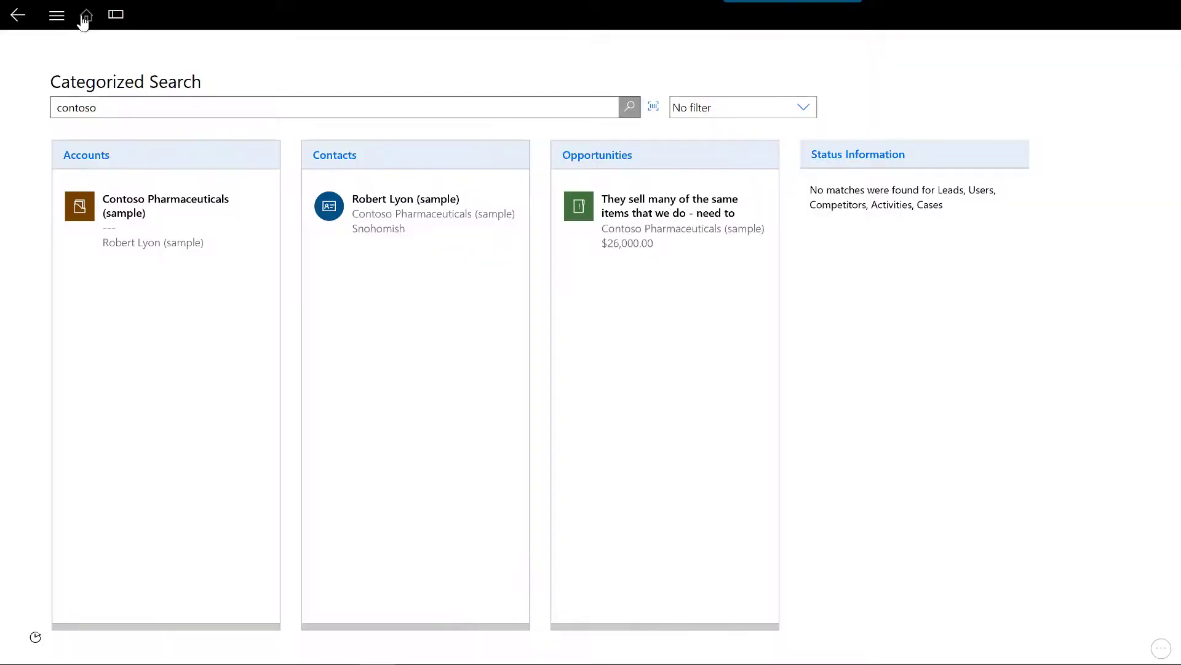
{"action": "left_click", "coordinate": [85, 16]}
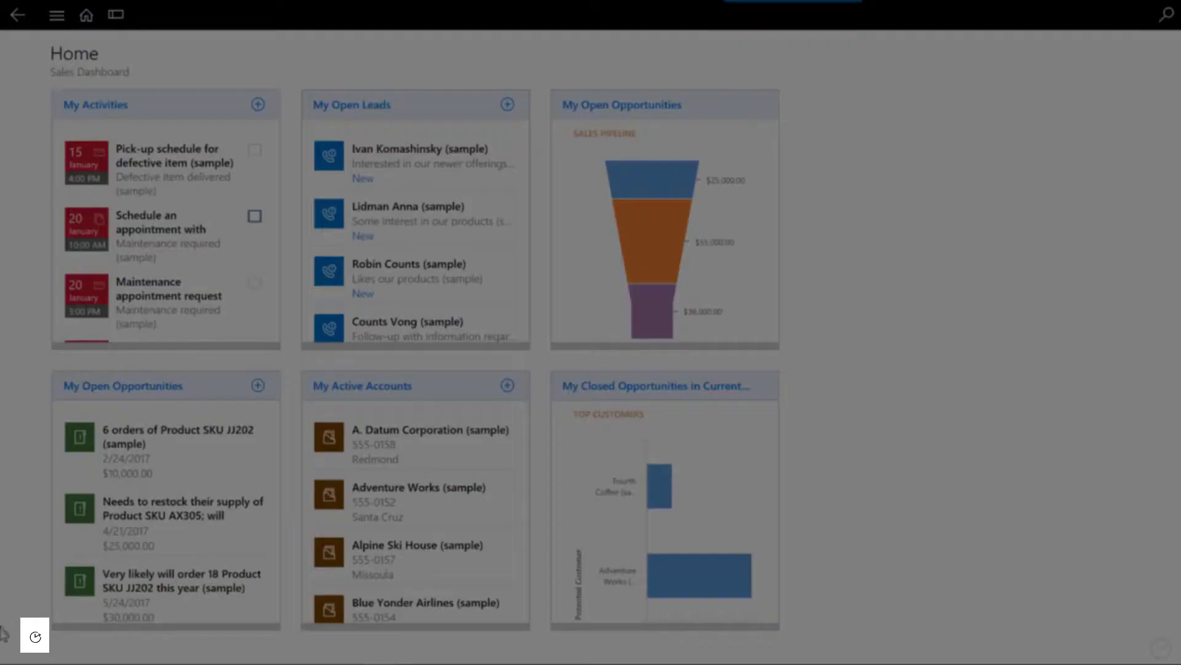
{"action": "left_click", "coordinate": [35, 636]}
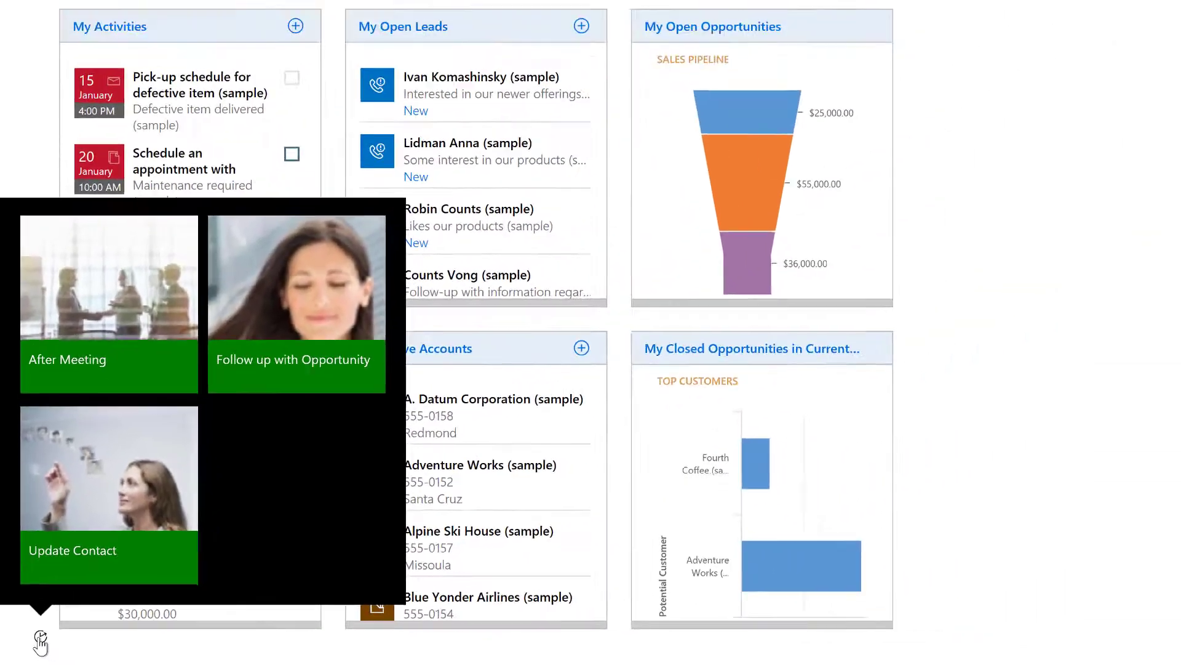
{"action": "left_click", "coordinate": [58, 634]}
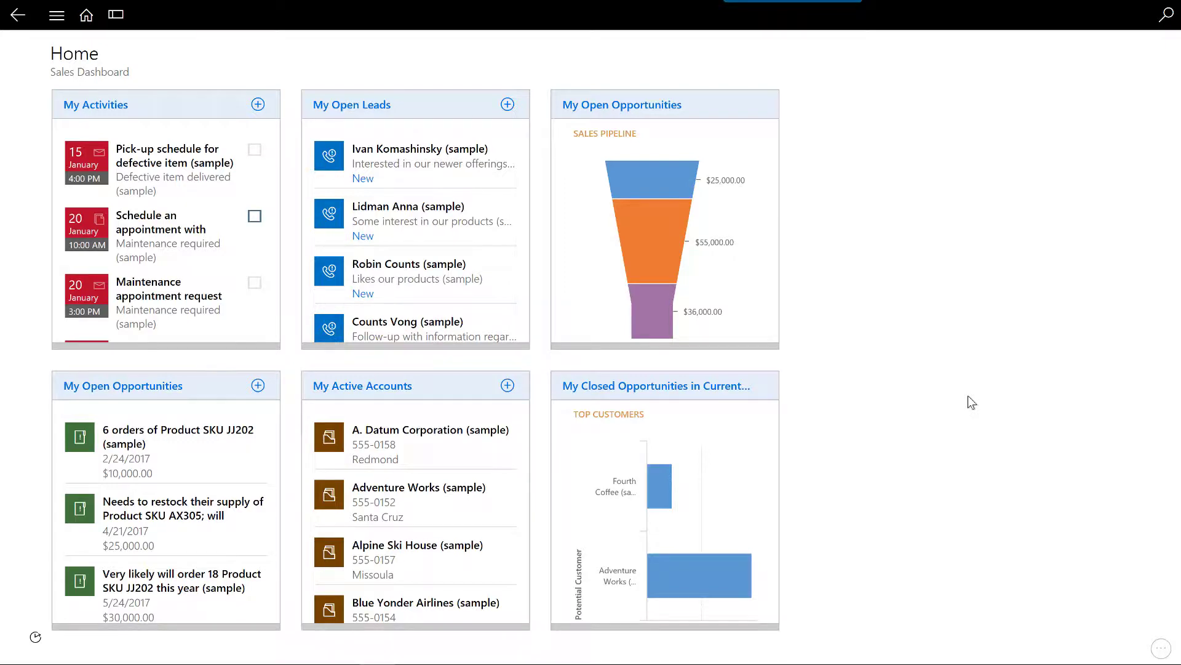
Bring up the Start menu, then close the Dynamics 365 profile panel to reveal the dashboard.
{"action": "key", "text": "super"}
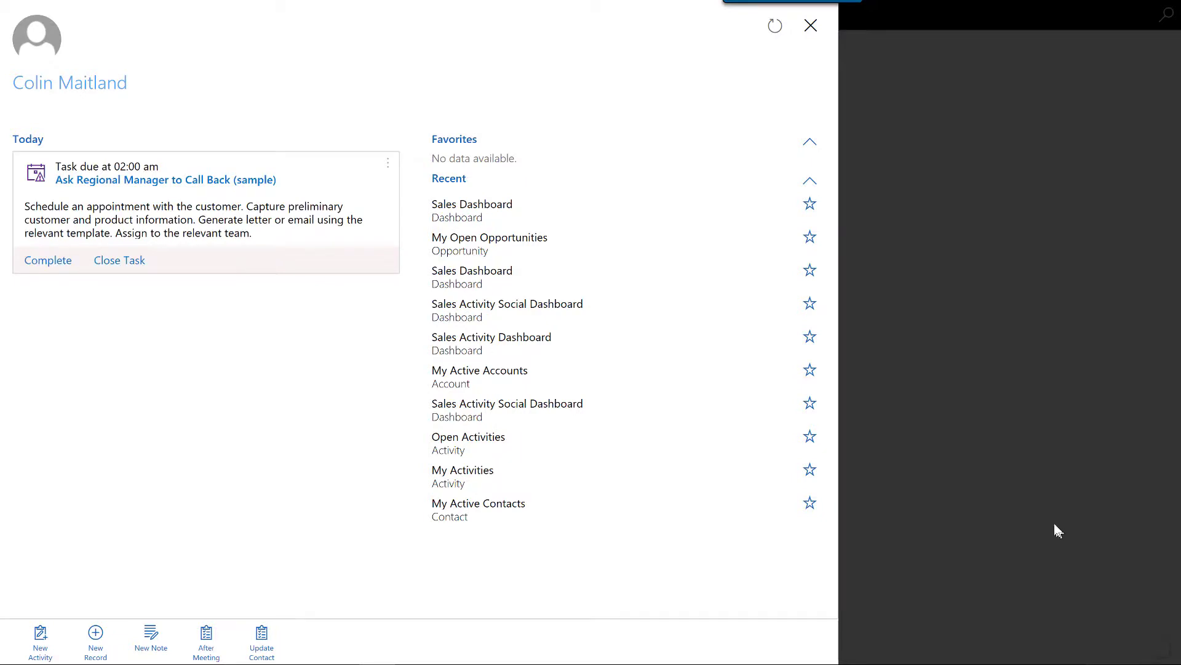
{"action": "left_click", "coordinate": [810, 27]}
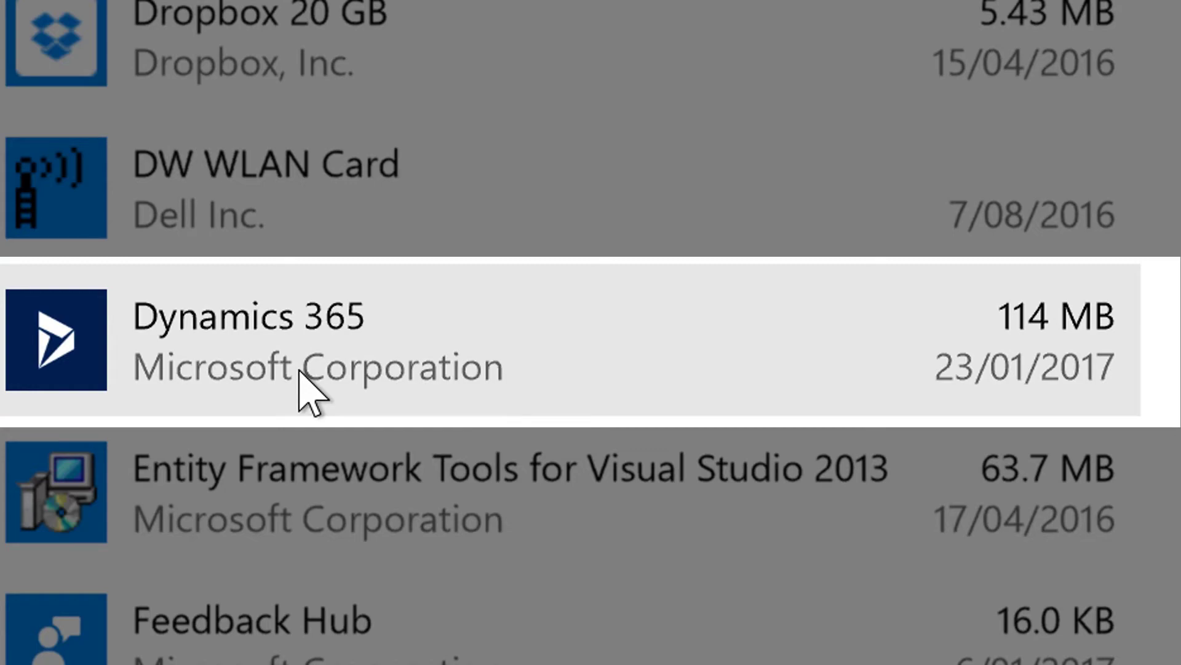
Expand the Dynamics 365 entry in Apps & features, then bring up Start to relaunch it.
{"action": "left_click", "coordinate": [299, 370]}
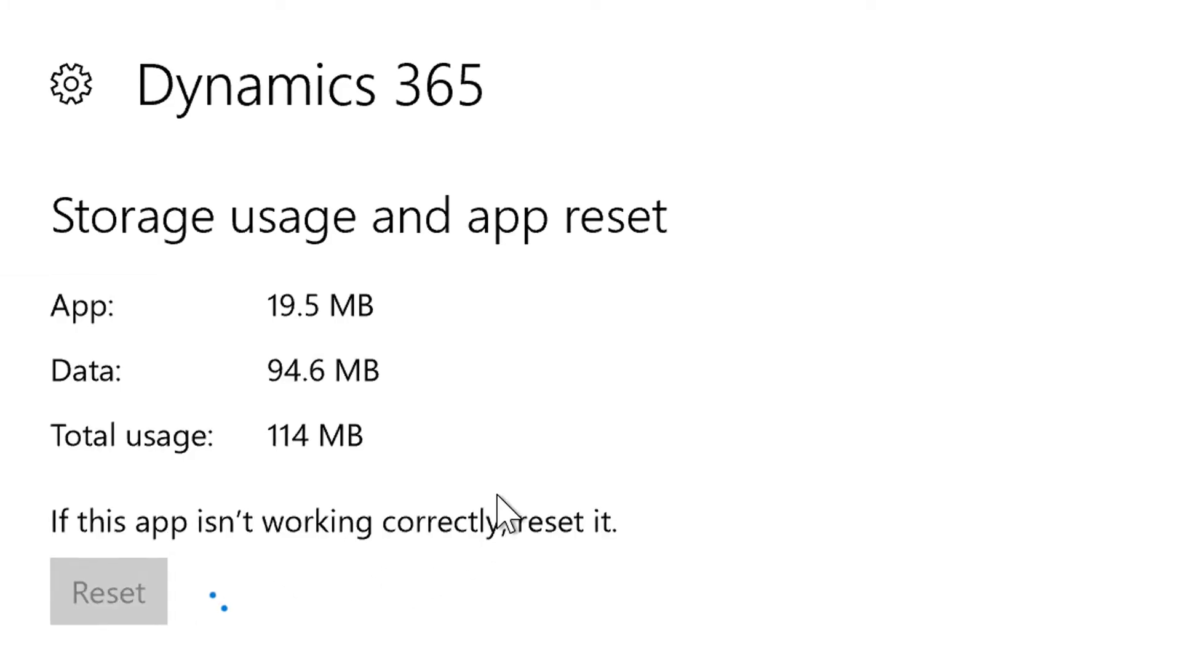
{"action": "key", "text": "super"}
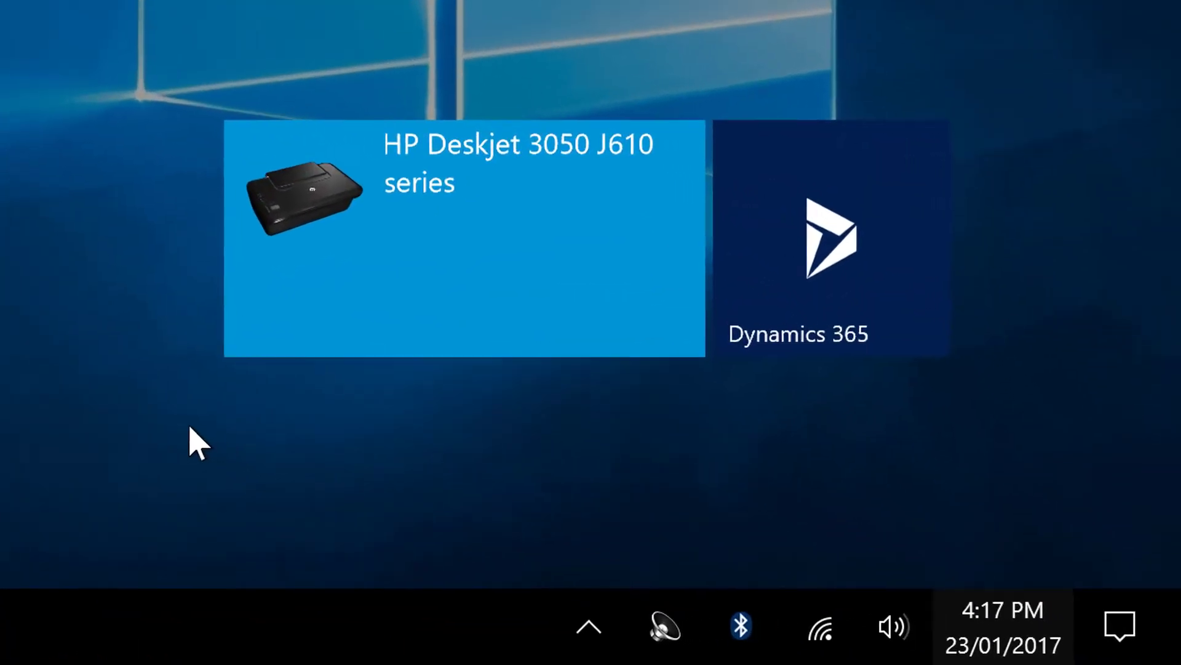